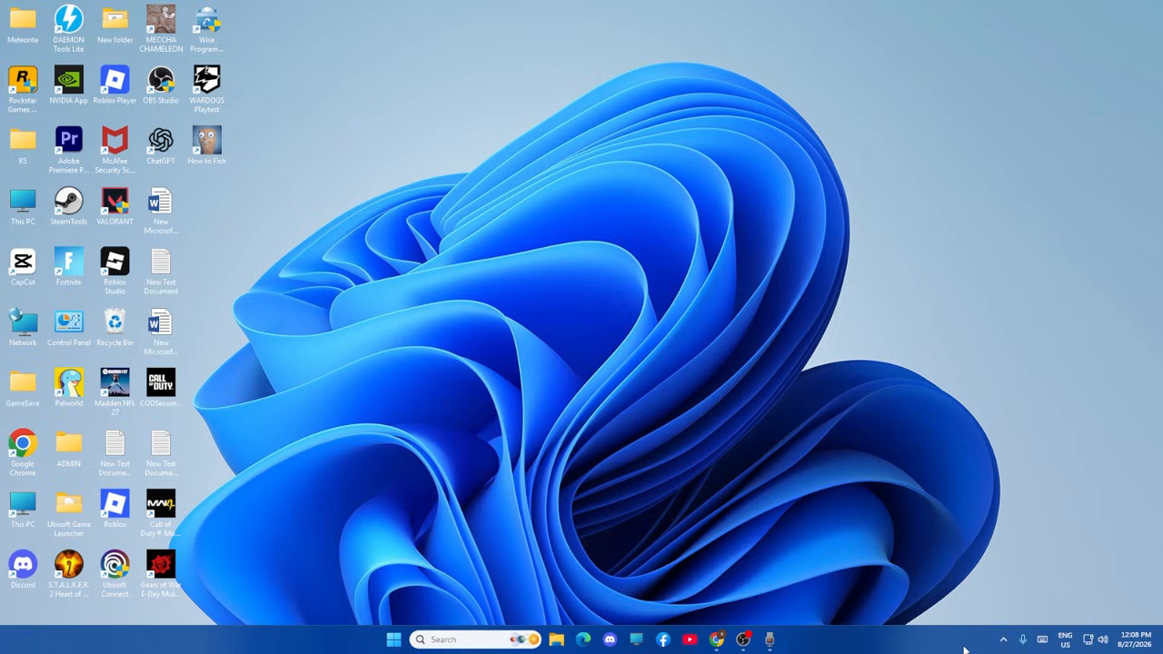
Step: Open the Windows volume mixer, check the output device and the system and app volume levels, and close it
right_click(1104, 641)
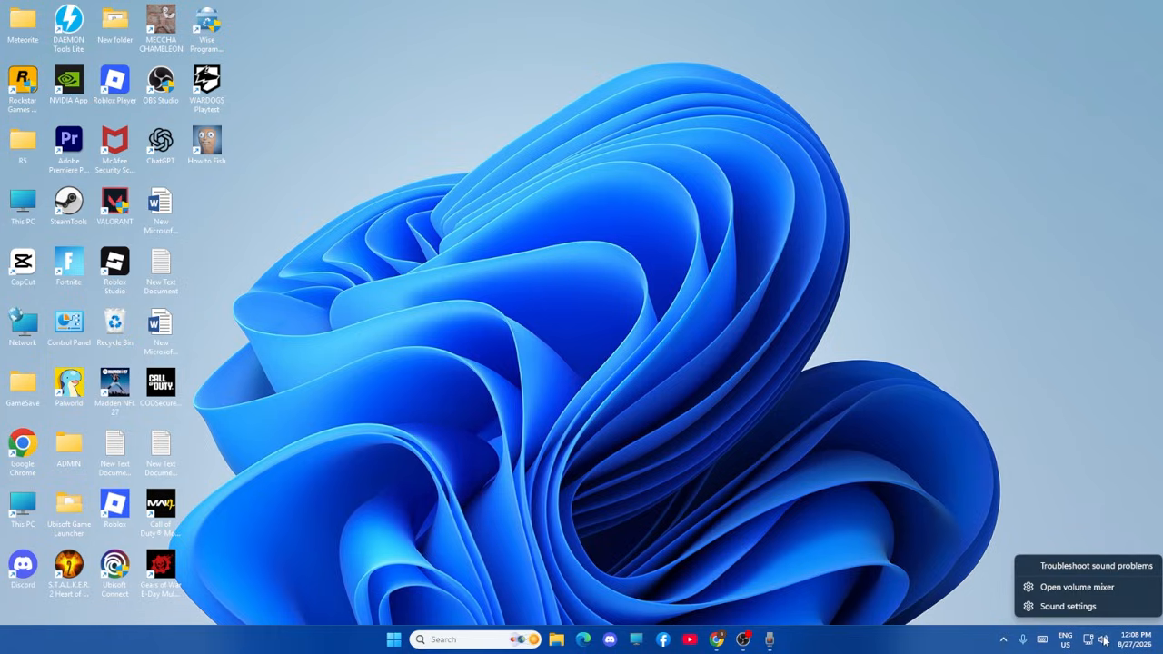
click(1060, 591)
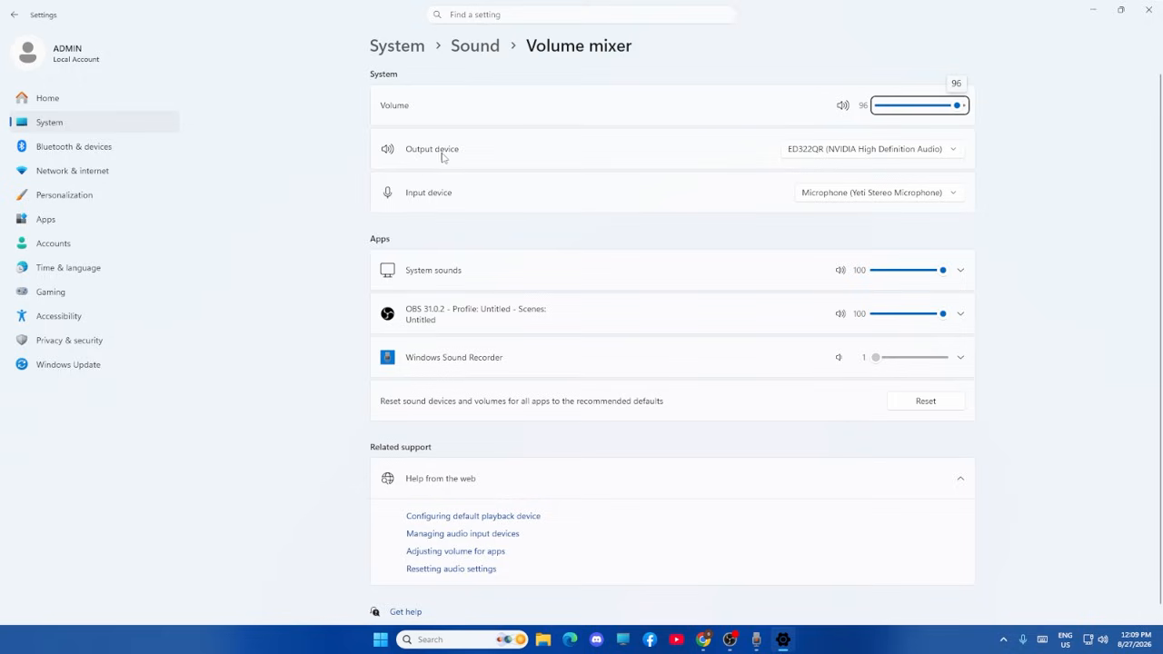
click(958, 153)
click(1007, 157)
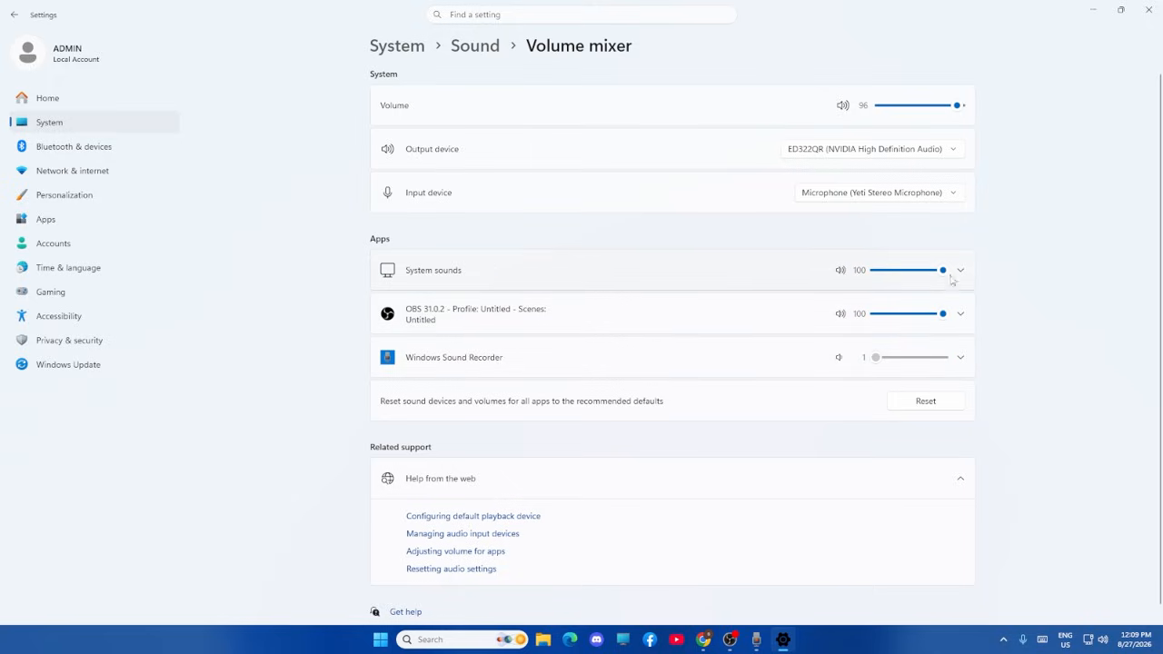
mouse_move(946, 314)
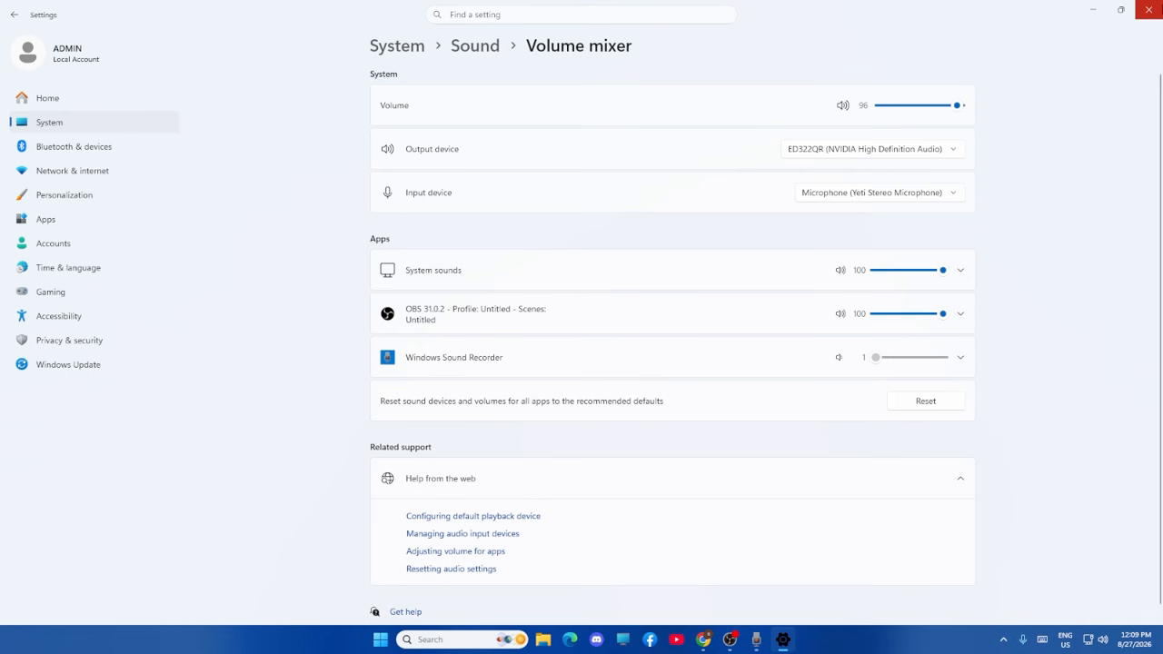
click(1156, 7)
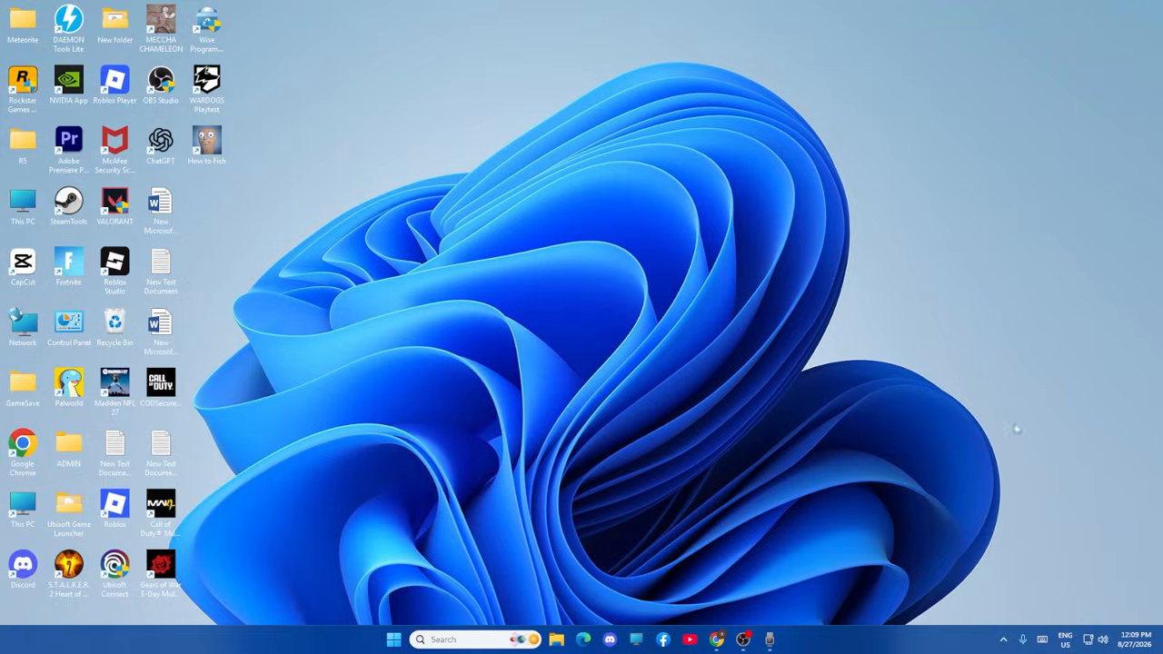
Step: Open the Windows sound settings and review the output device, input device and volume settings
right_click(1104, 641)
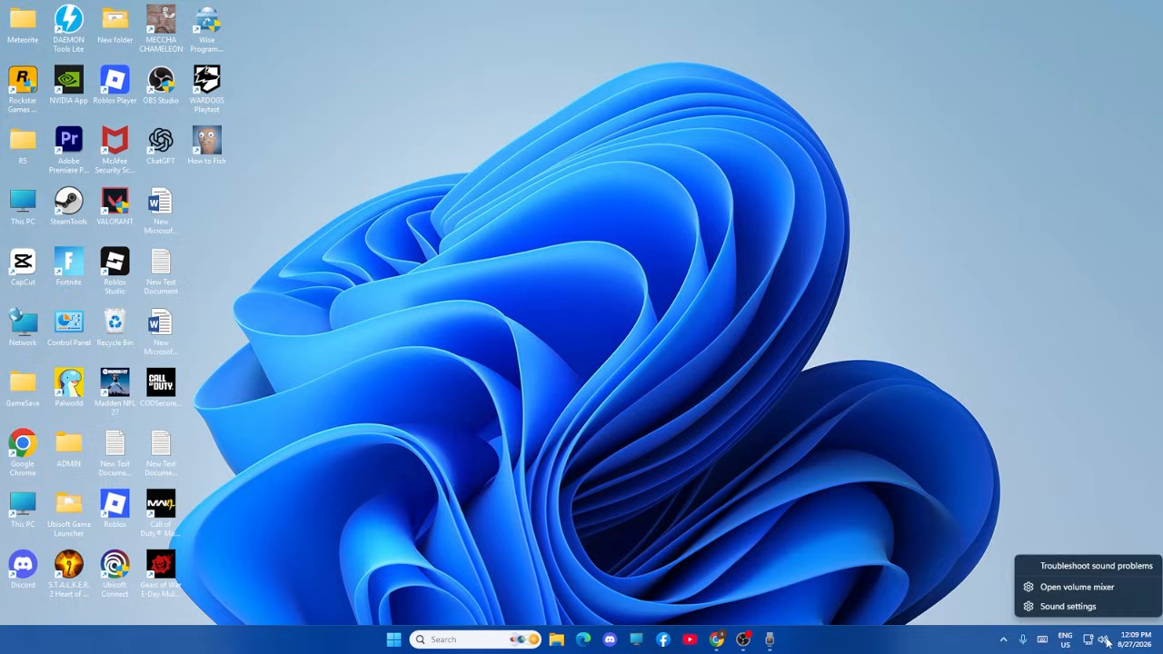
click(1070, 606)
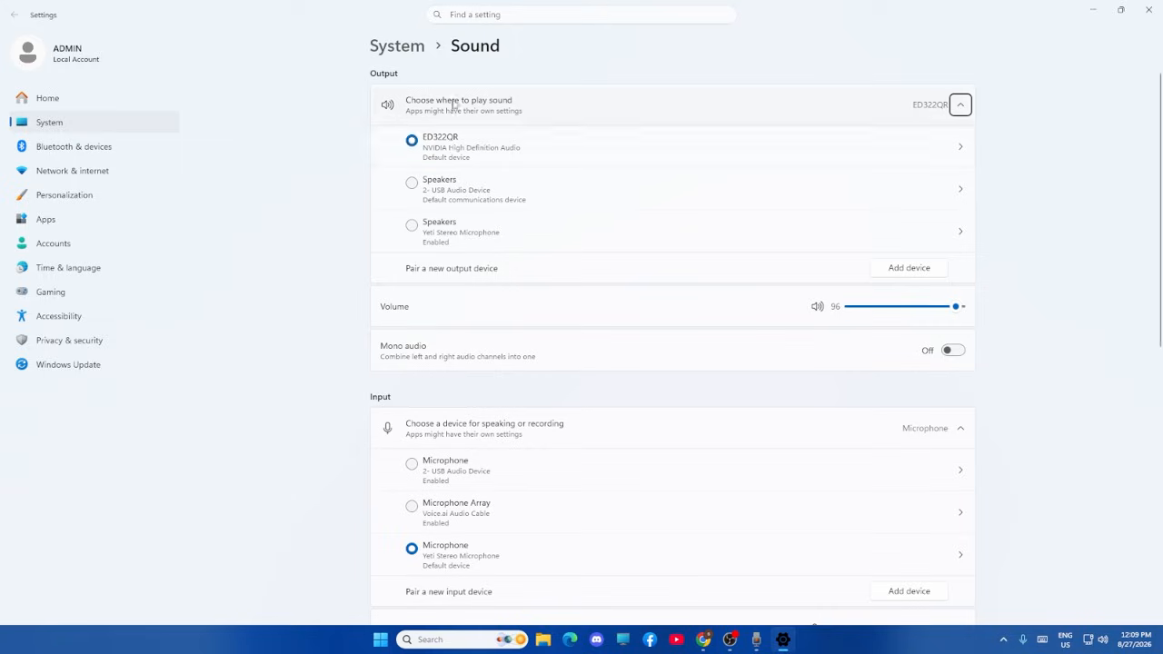
scroll(450, 228, down, 2)
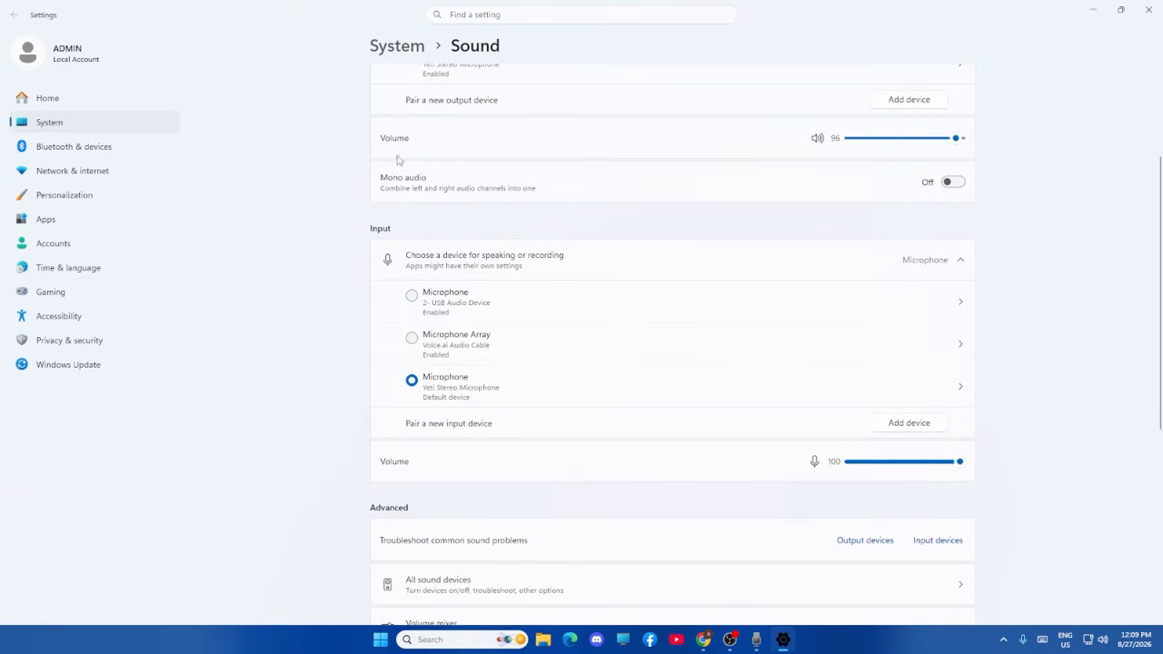
mouse_move(953, 143)
scroll(576, 183, down, 5)
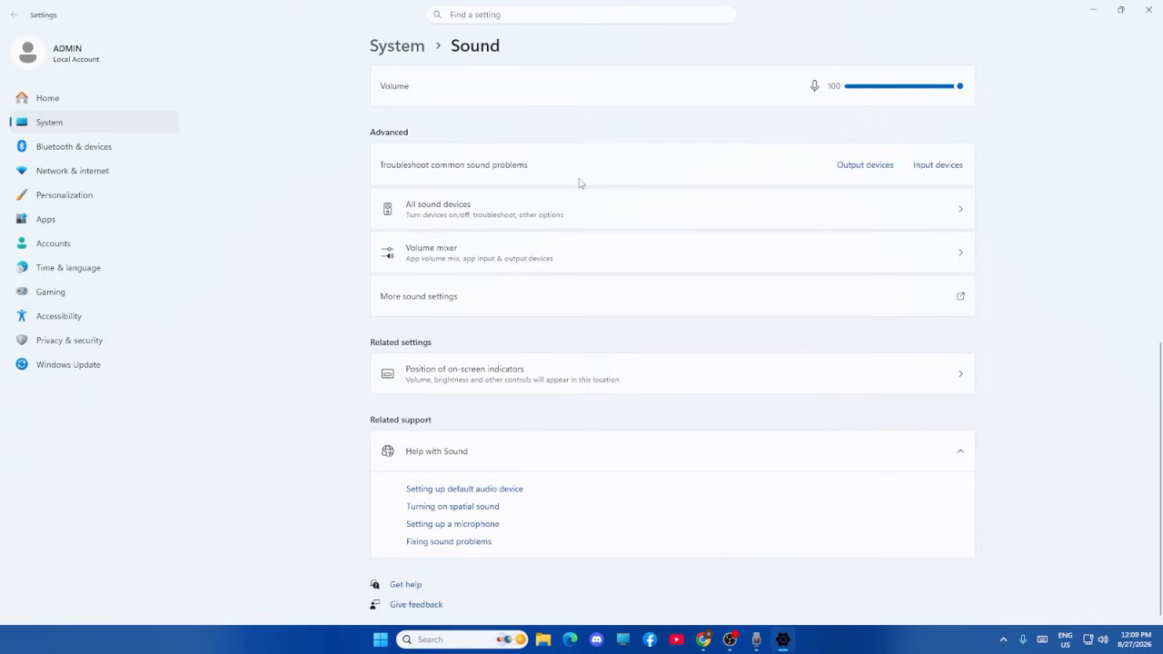
Step: Open the additional sound settings and check the playback options for showing disabled and disconnected devices
click(440, 306)
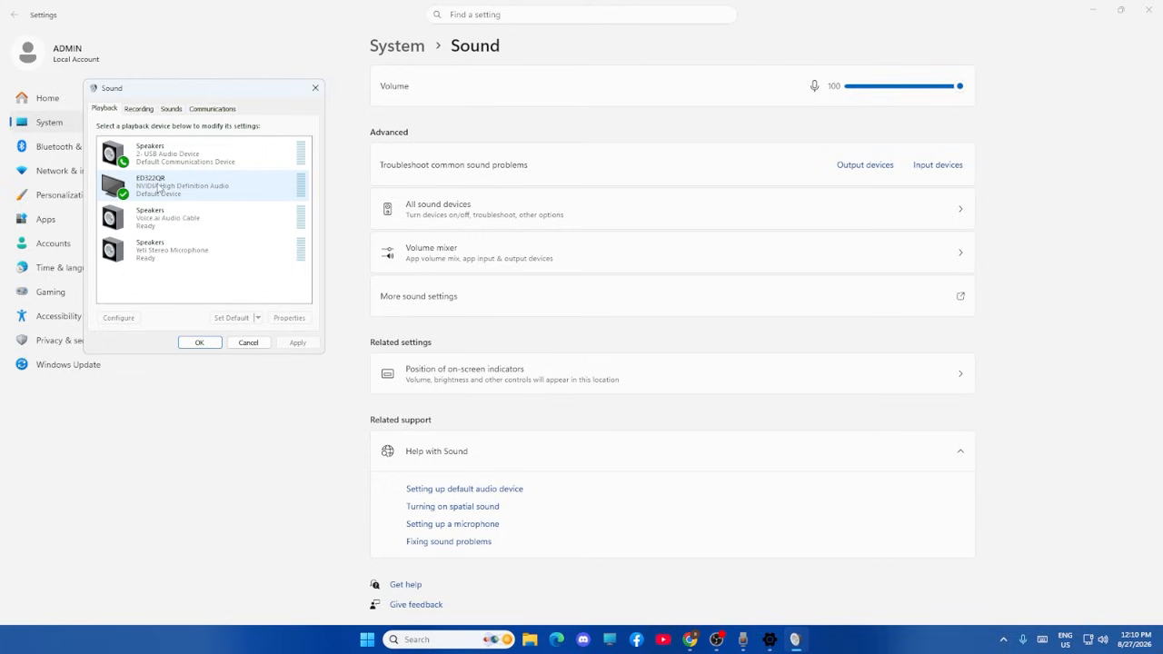
right_click(152, 225)
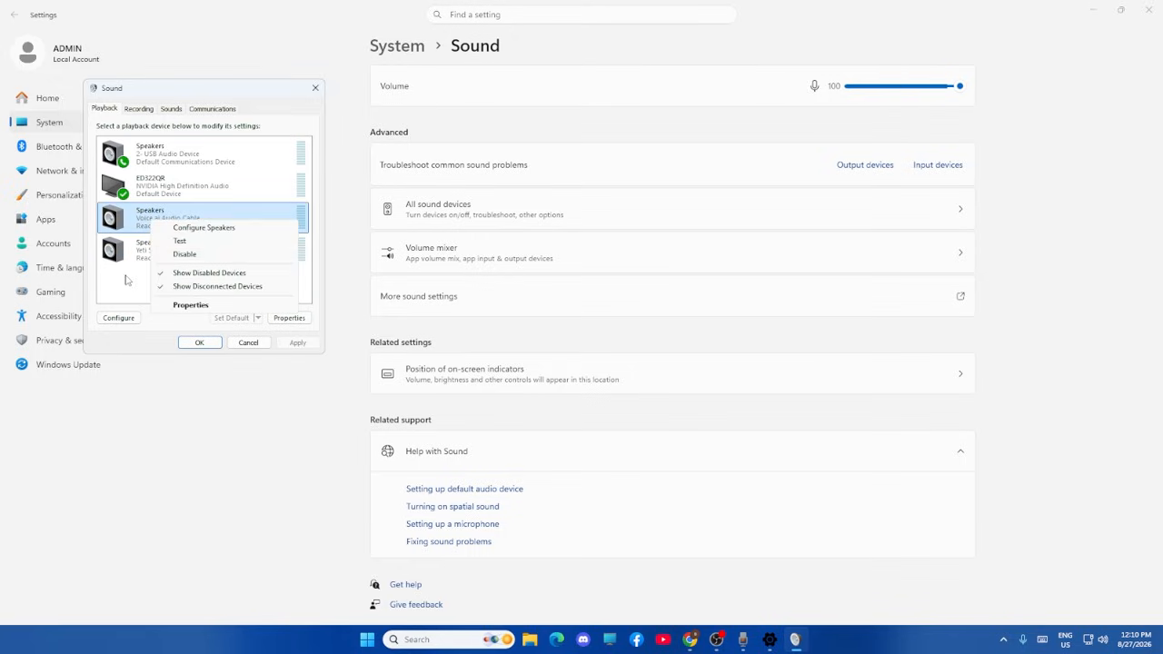
key(Escape)
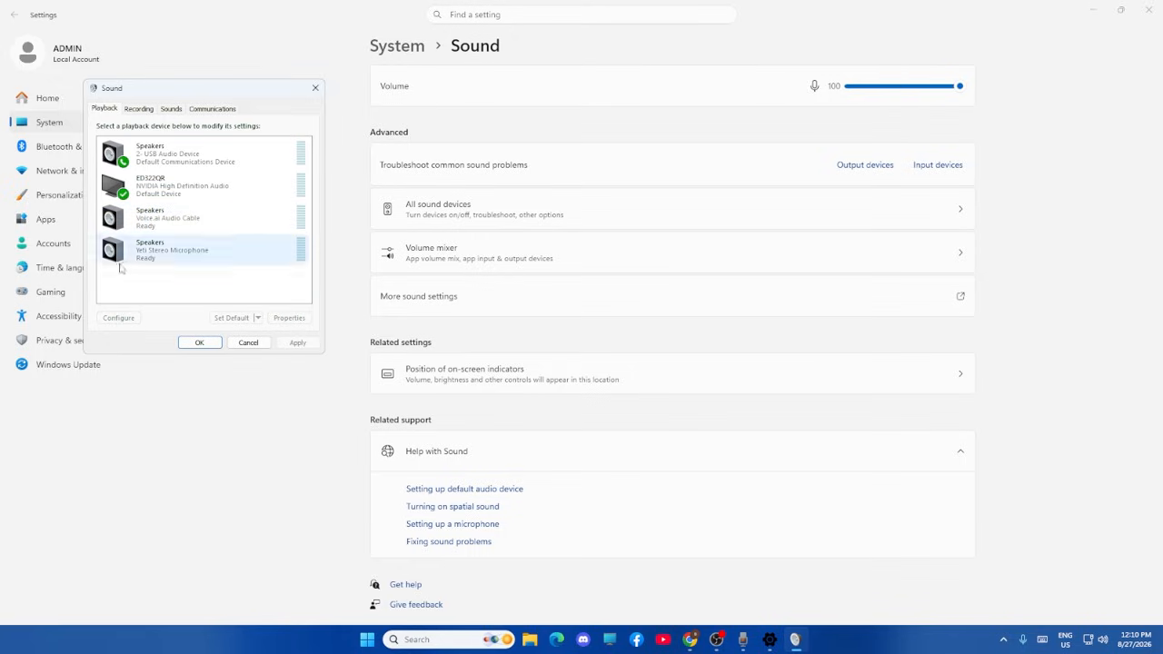
Step: Open the properties of the ED322QR playback device and check its volume level
right_click(150, 187)
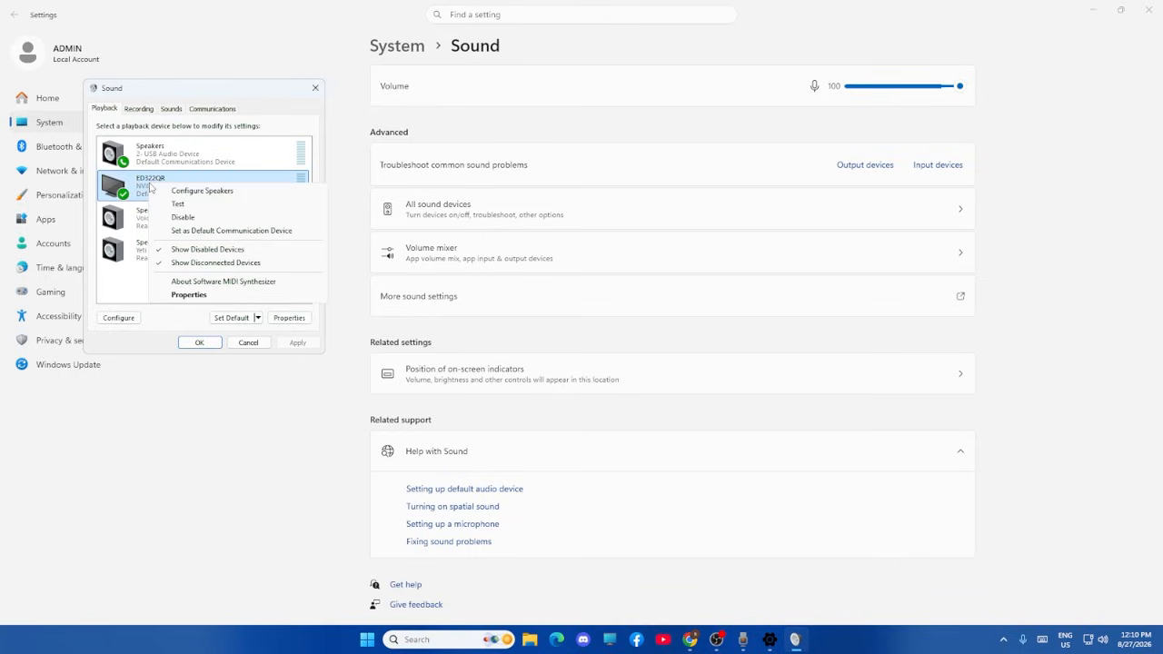
click(181, 297)
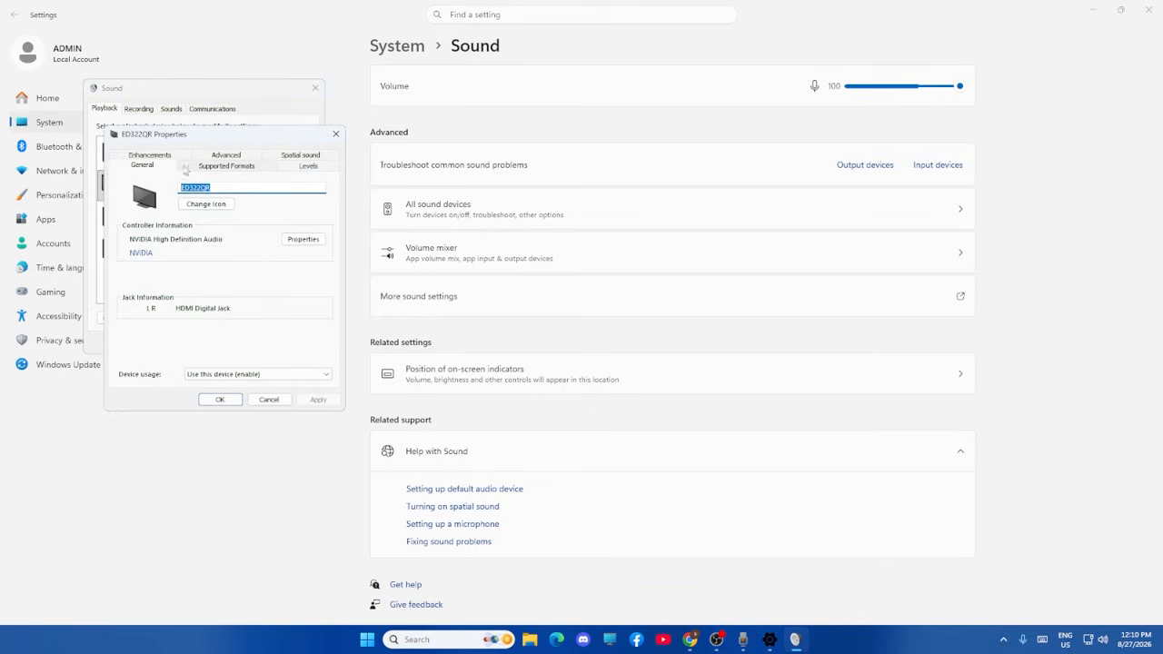
click(303, 169)
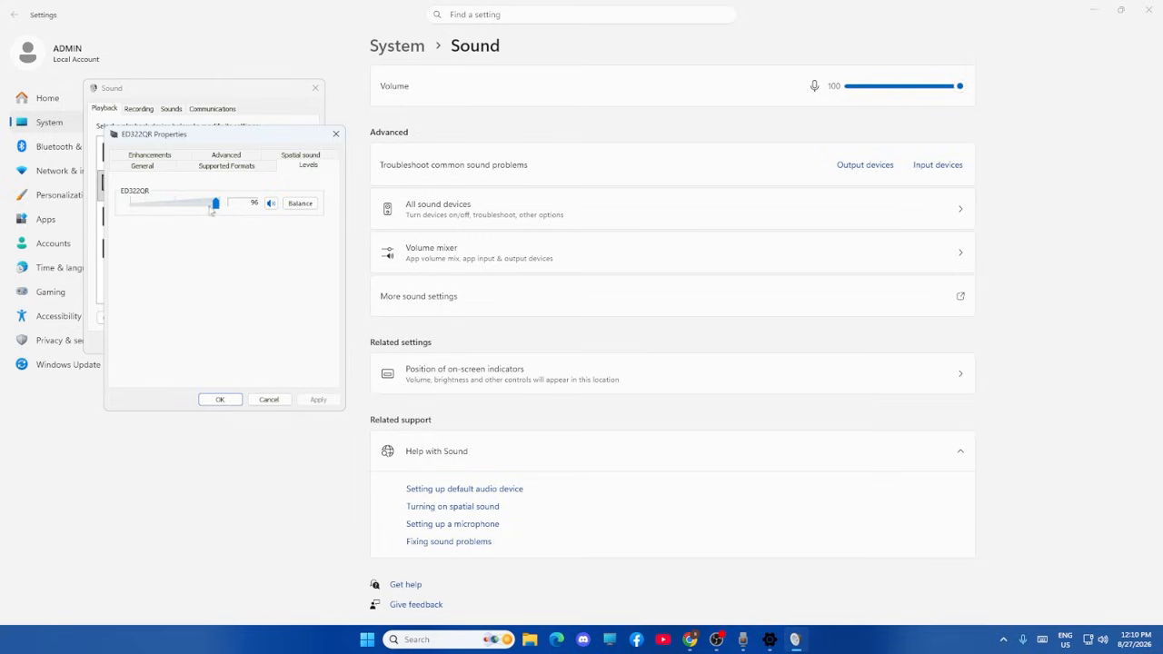
Step: Review the default sample rate and bit depth choices for ED322QR, and close all sound windows without changing the format
click(226, 155)
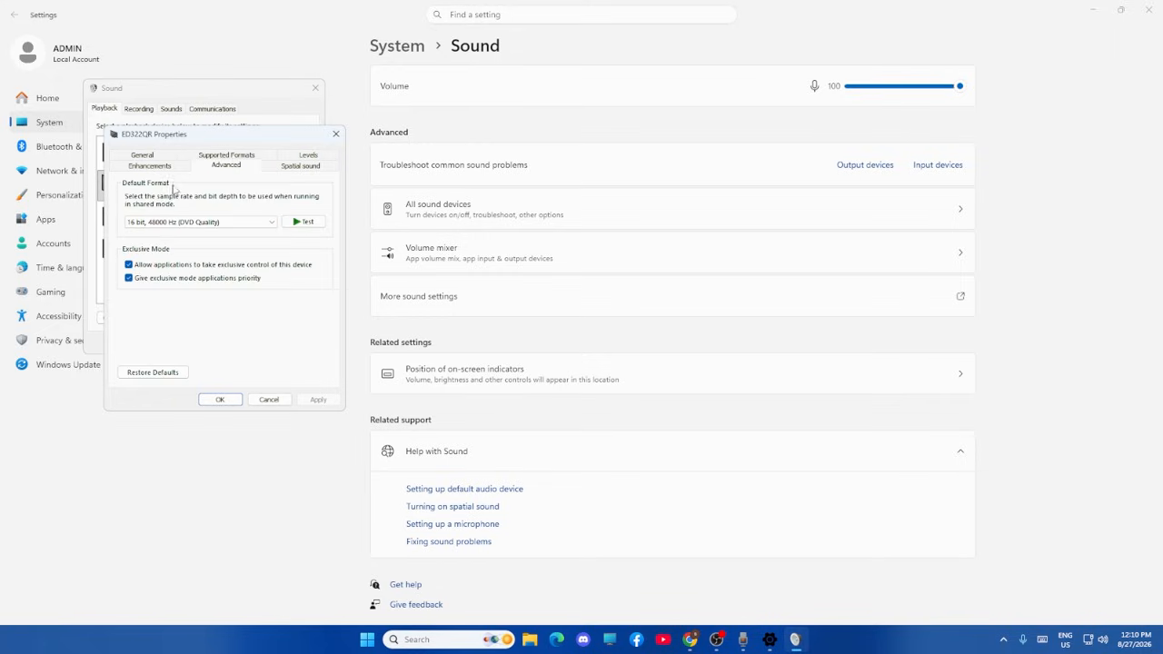
click(273, 224)
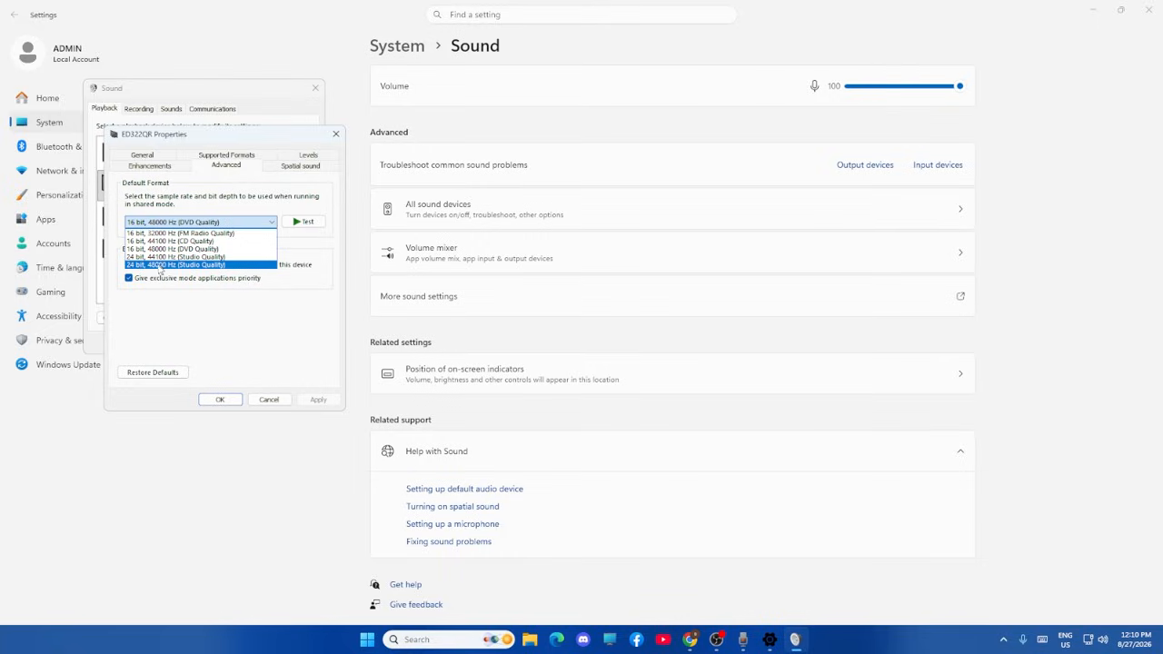
click(198, 329)
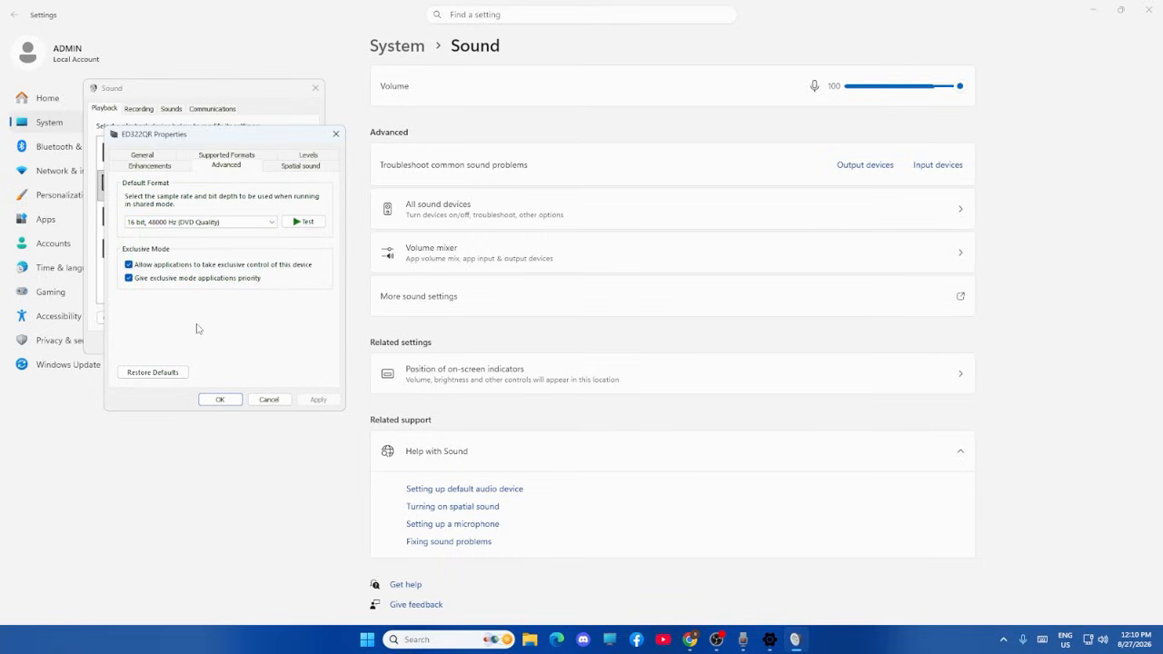
click(269, 400)
click(315, 87)
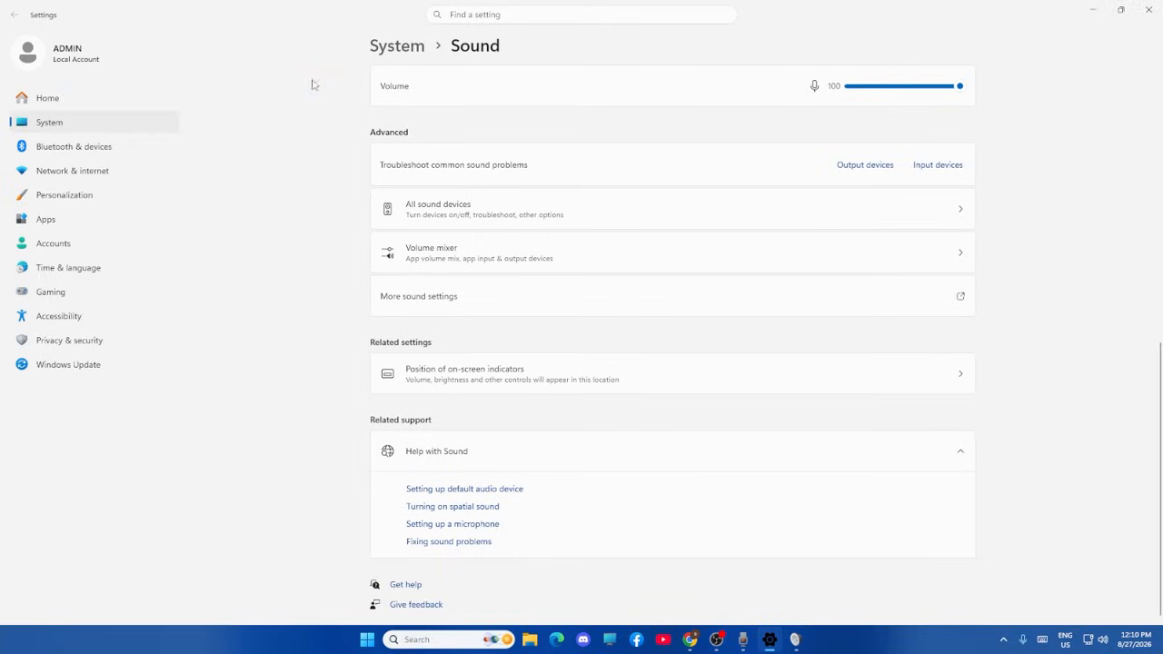
click(1147, 13)
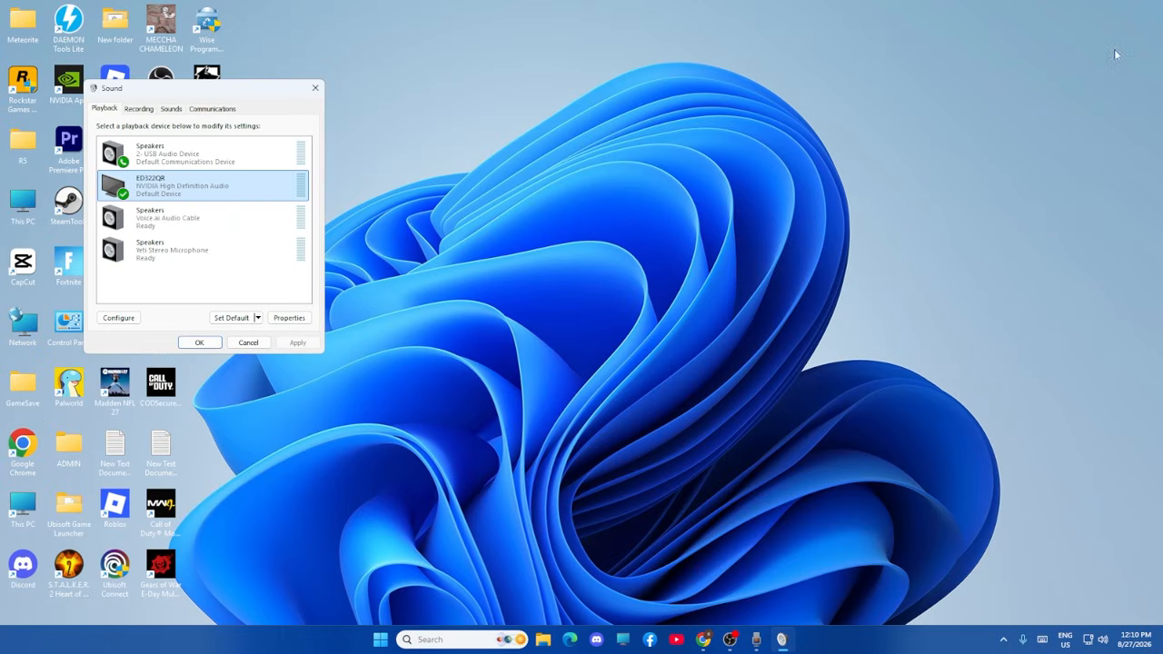
click(315, 88)
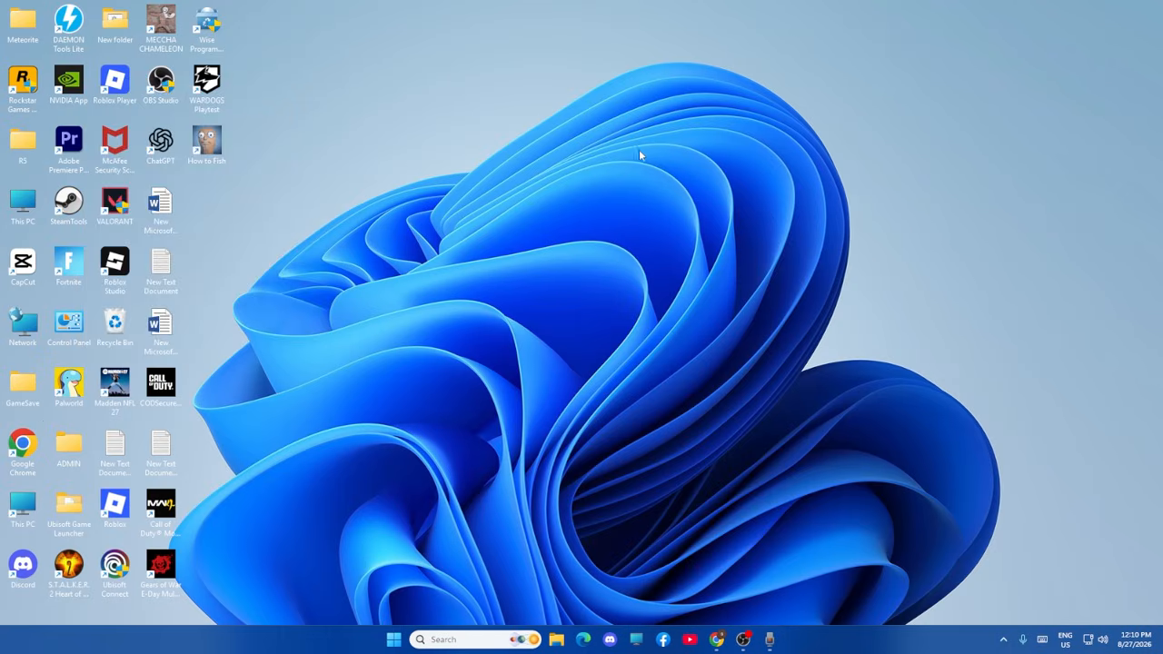
Step: Open the Windows sound troubleshooter in Get Help, review its automated diagnostics consent question, and close it
right_click(1102, 639)
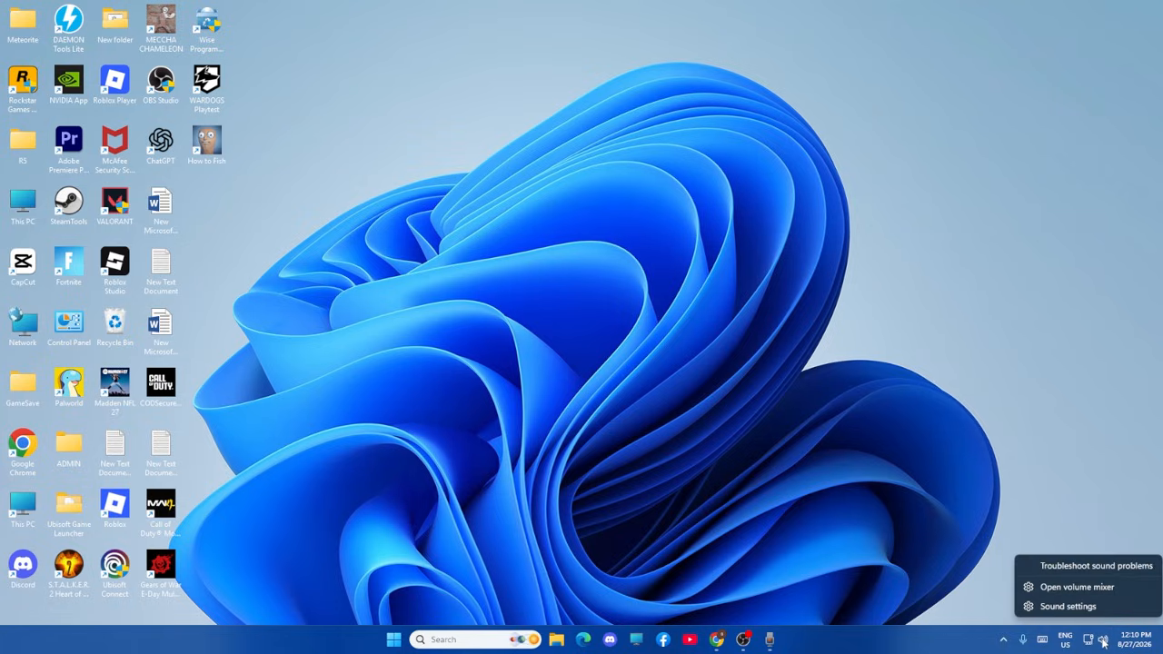
click(1084, 569)
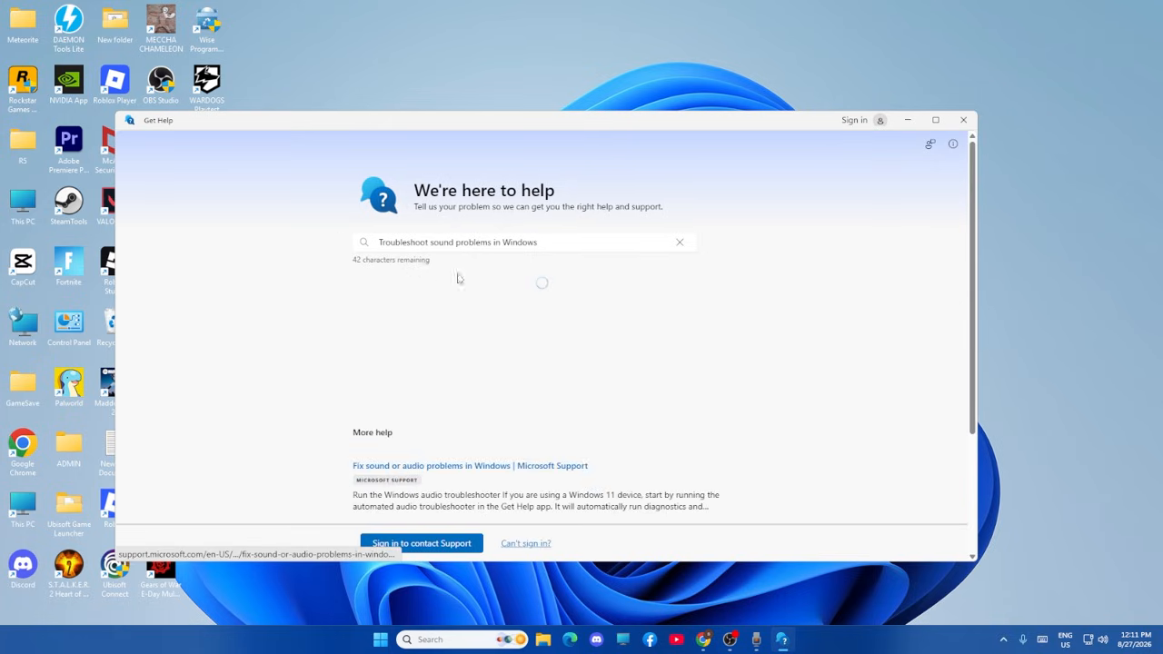
scroll(827, 279, down, 2)
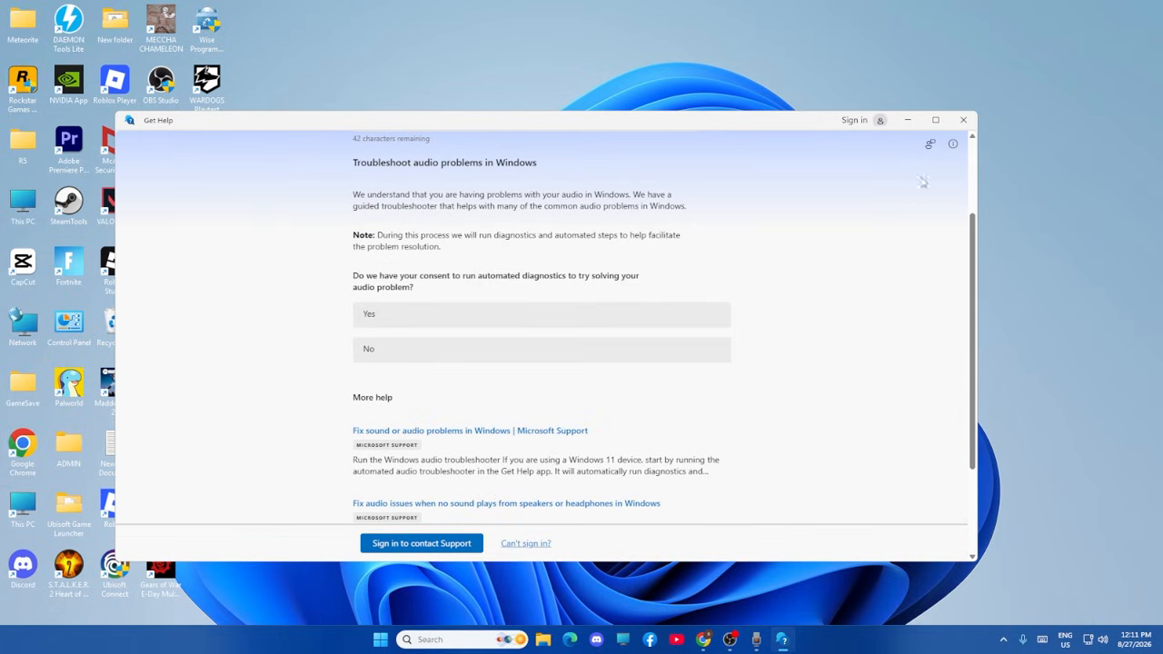
click(959, 123)
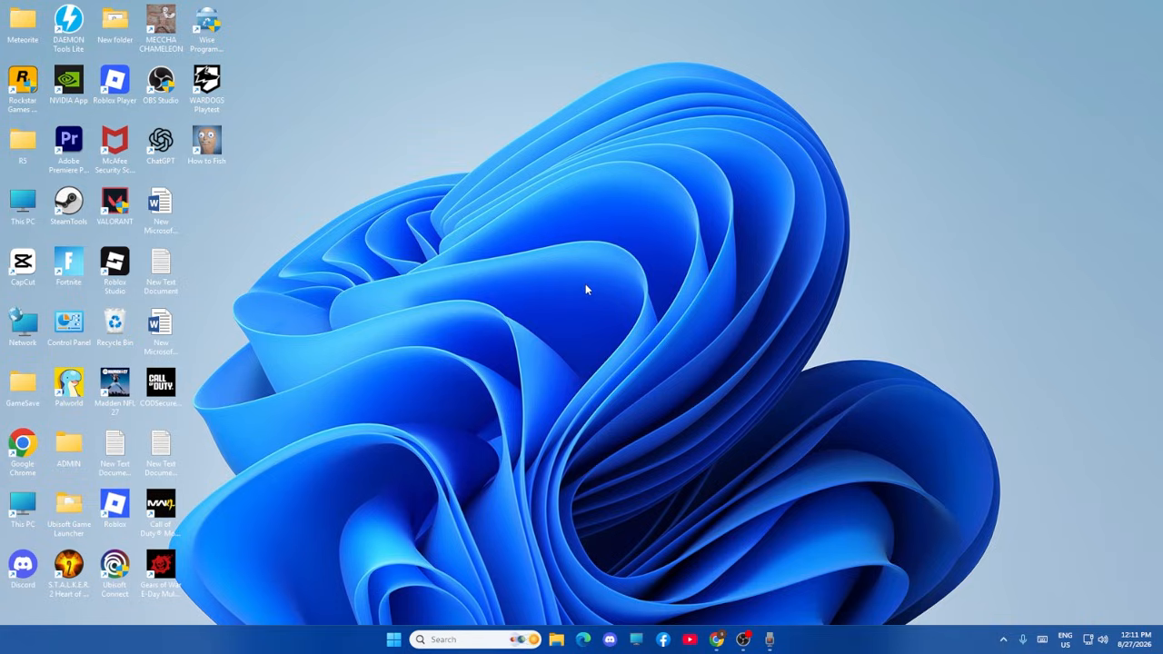
Step: Open Device Manager and expand the Audio inputs and outputs category
click(443, 641)
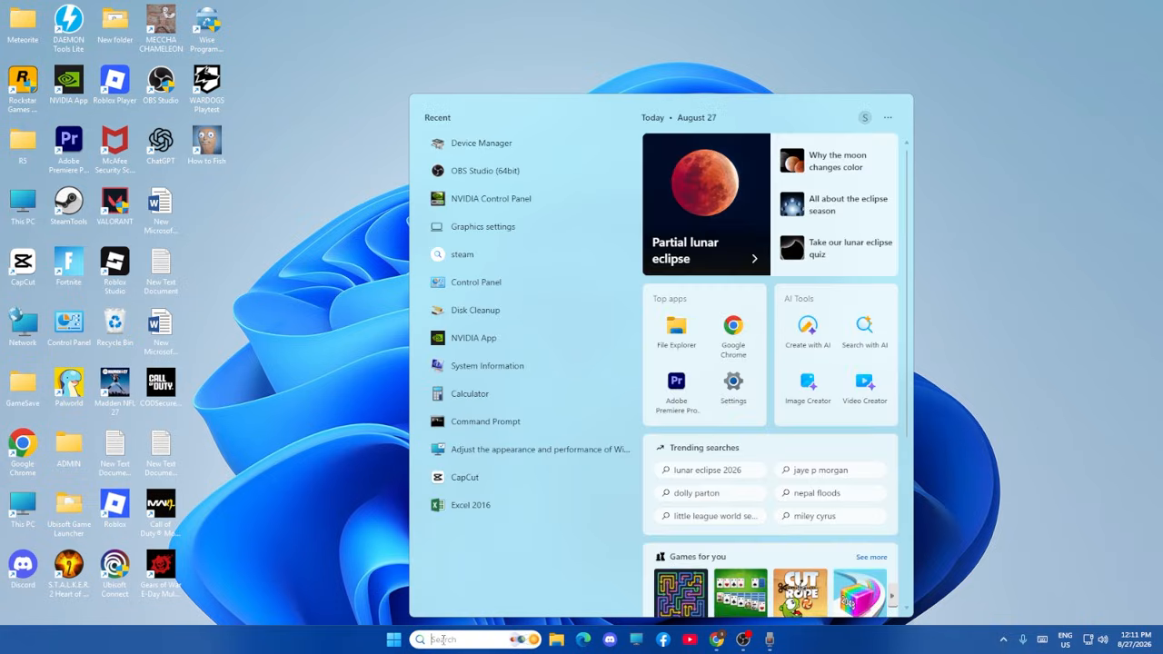
text(dev)
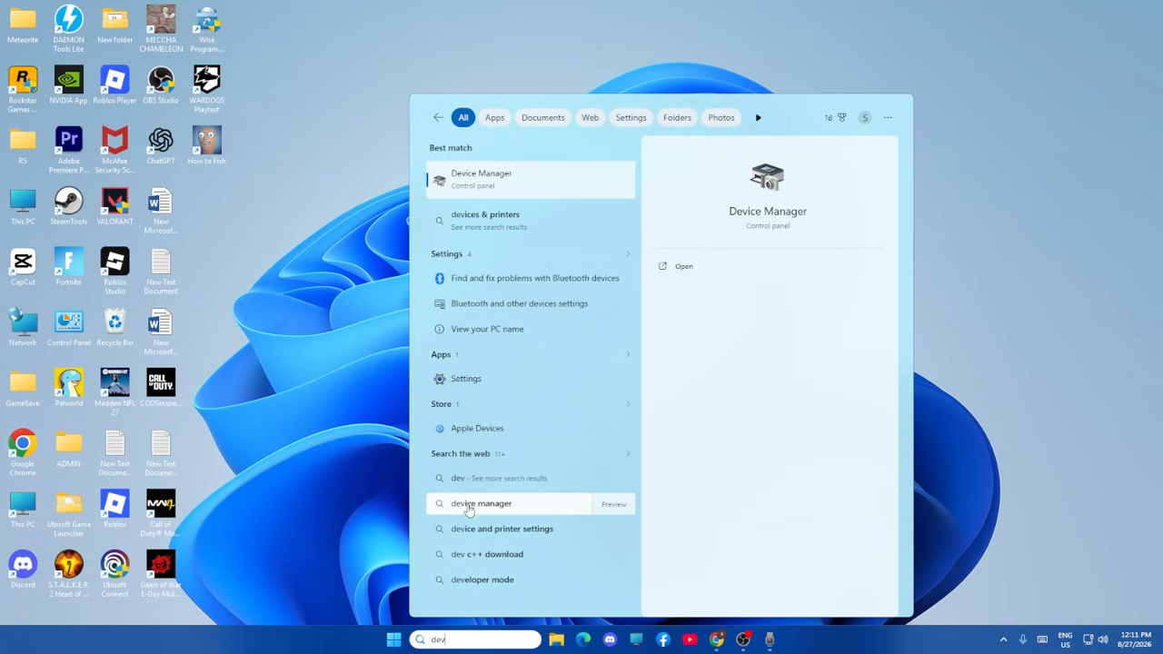
click(482, 177)
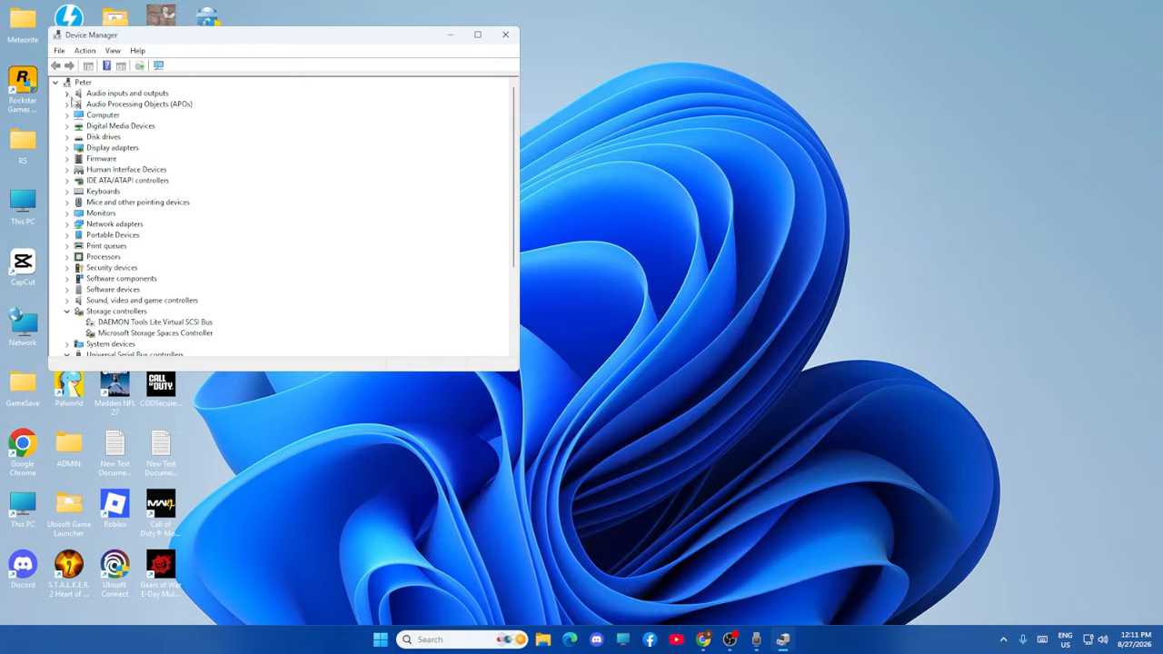
click(67, 94)
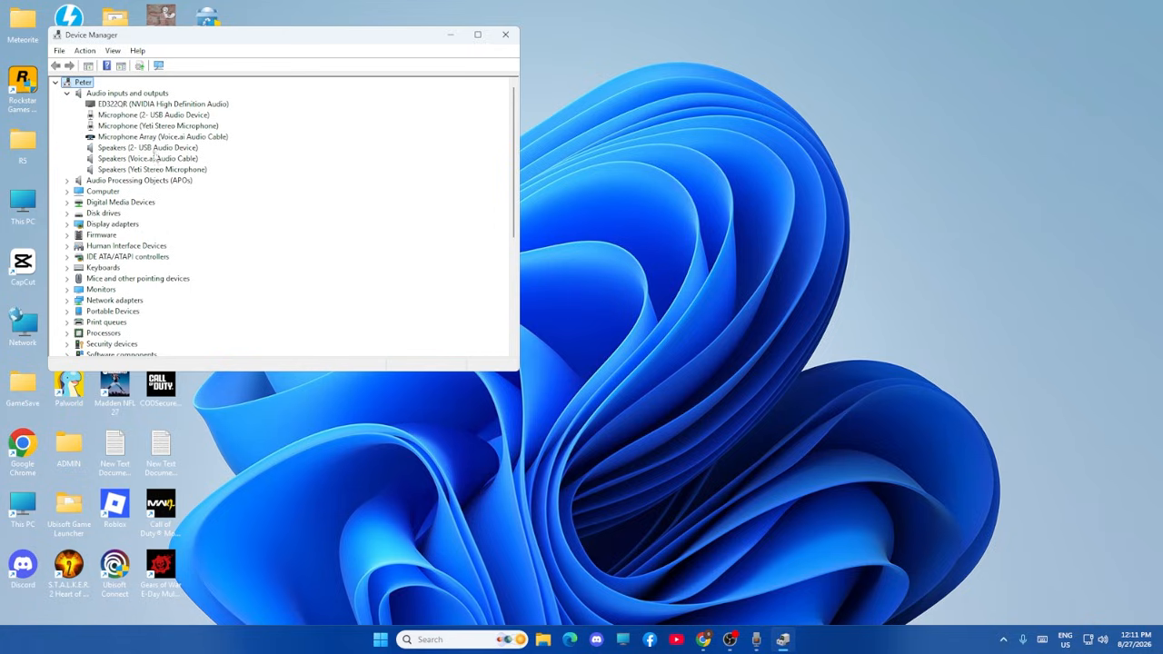
Step: Run an automatic driver search for the ED322QR (NVIDIA High Definition Audio) device and close the update wizard
click(171, 105)
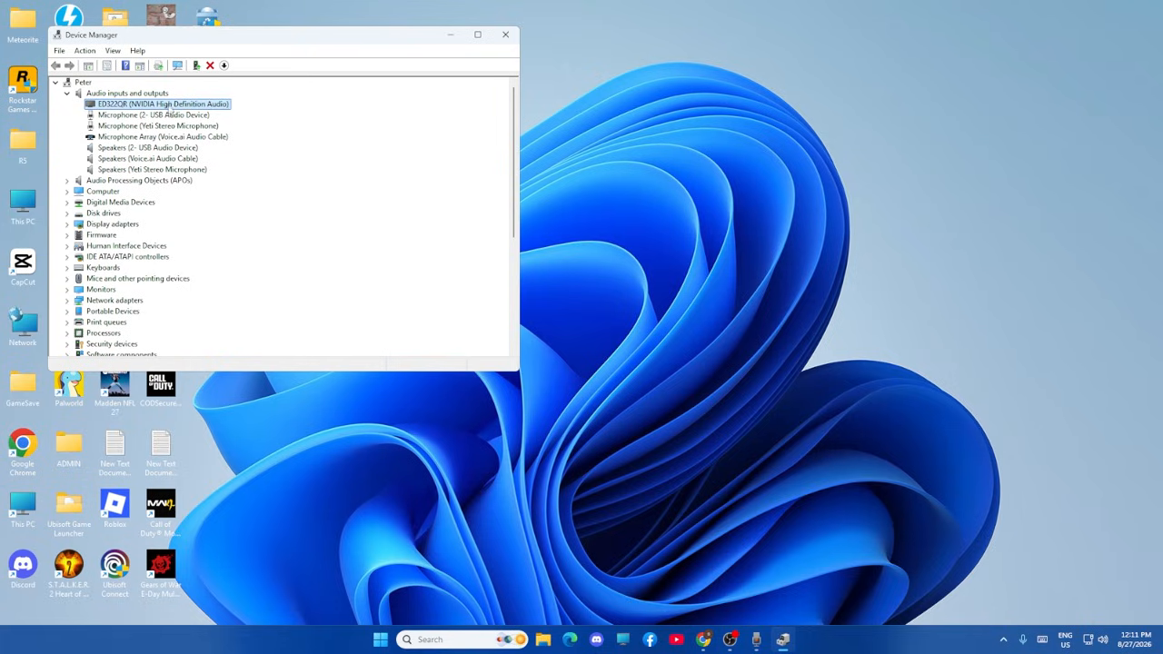
right_click(175, 111)
click(194, 113)
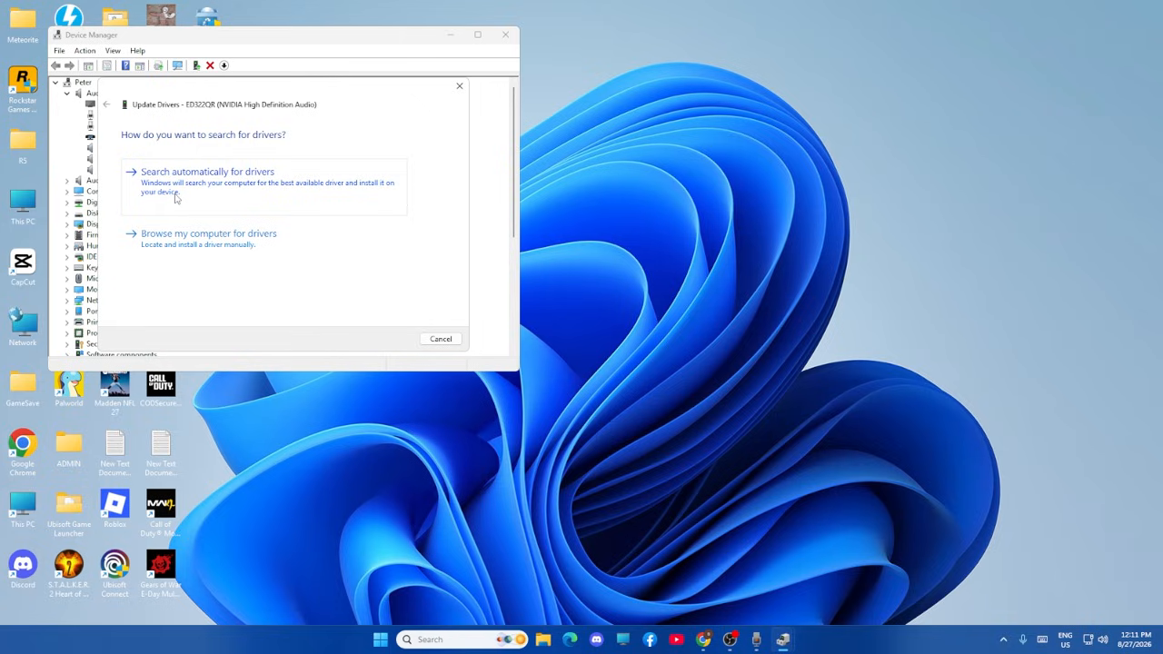
click(177, 198)
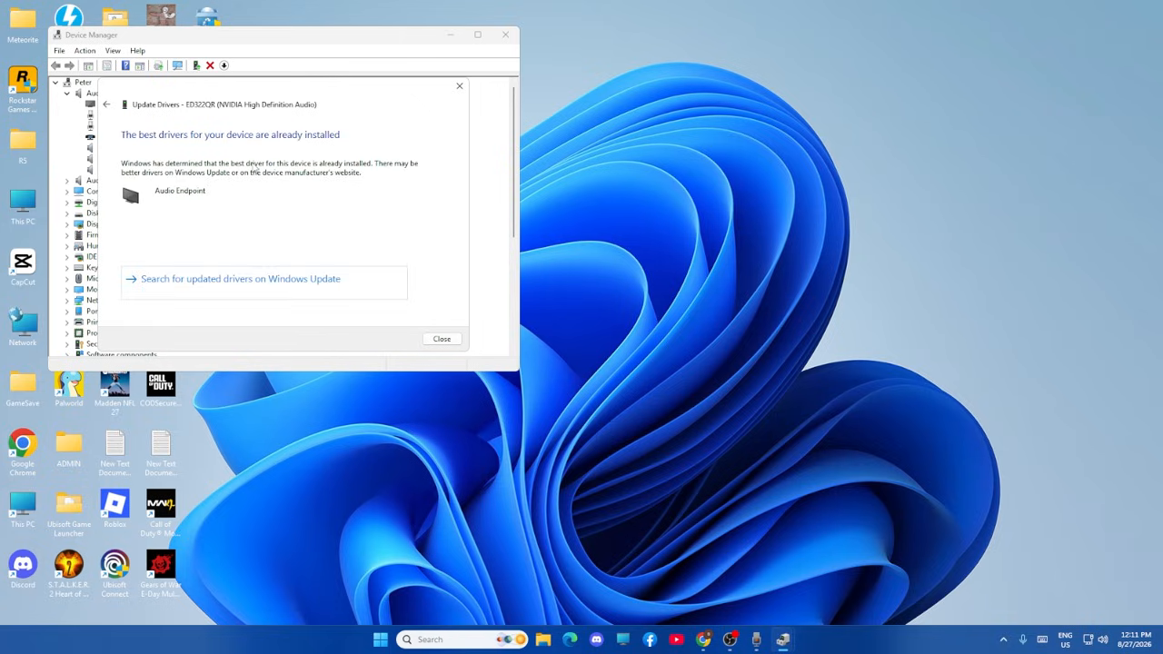
click(459, 84)
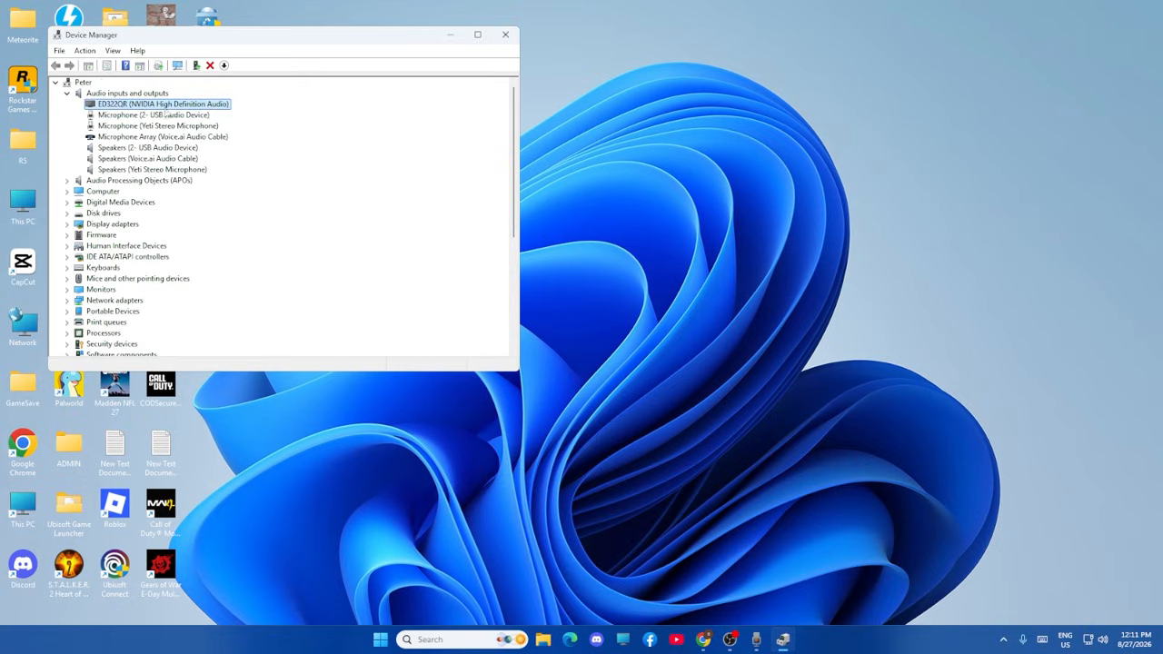
Step: View the compatible drivers available on the computer for ED322QR, and close Device Manager without installing one
right_click(166, 109)
click(208, 113)
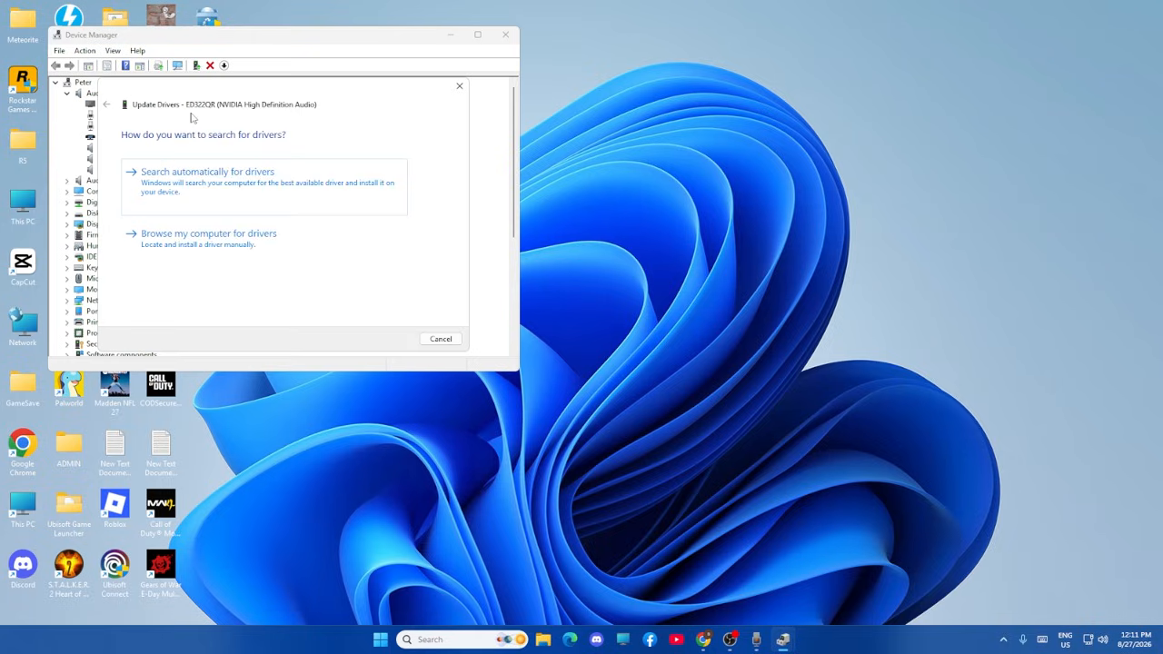
click(173, 238)
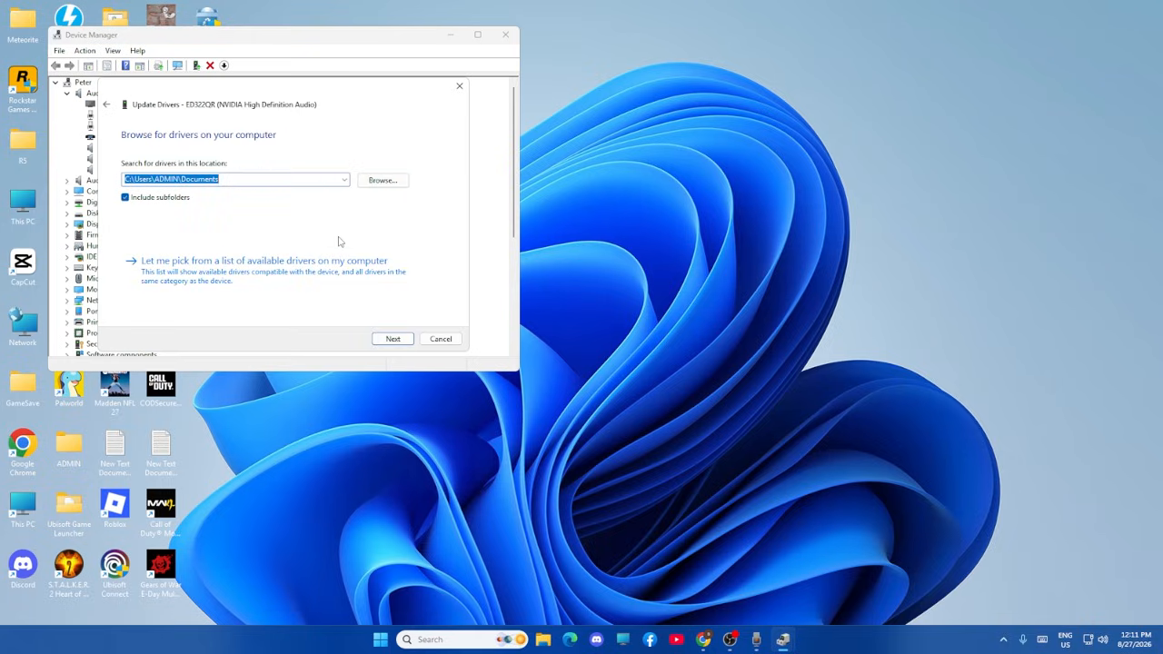
click(216, 281)
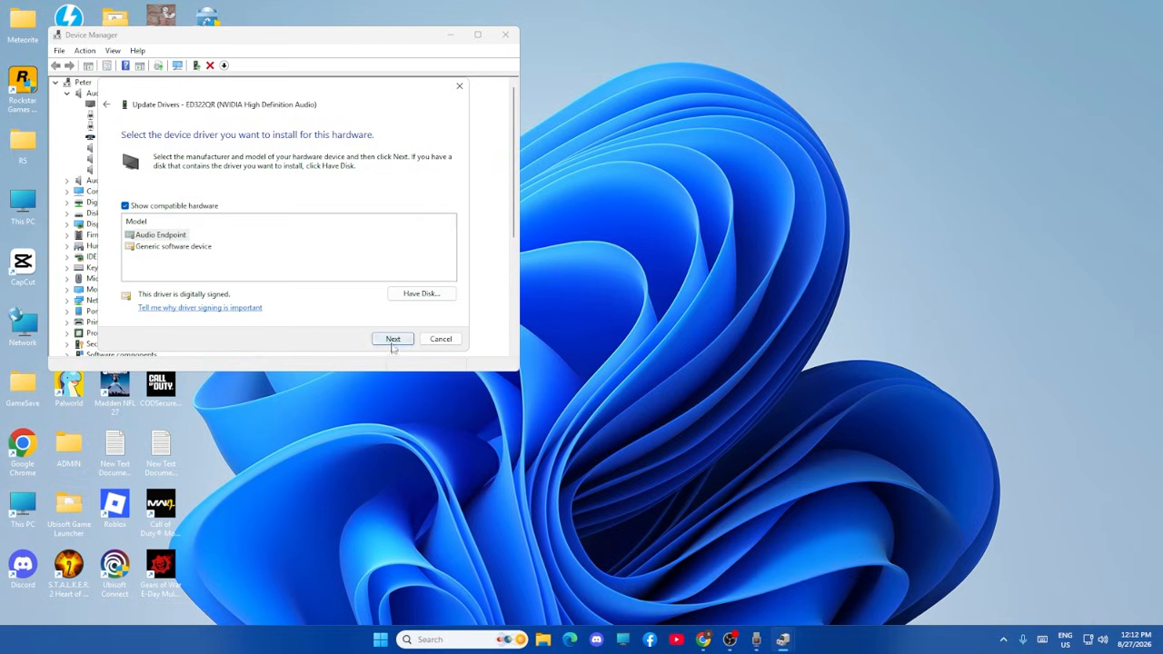
click(441, 338)
click(513, 38)
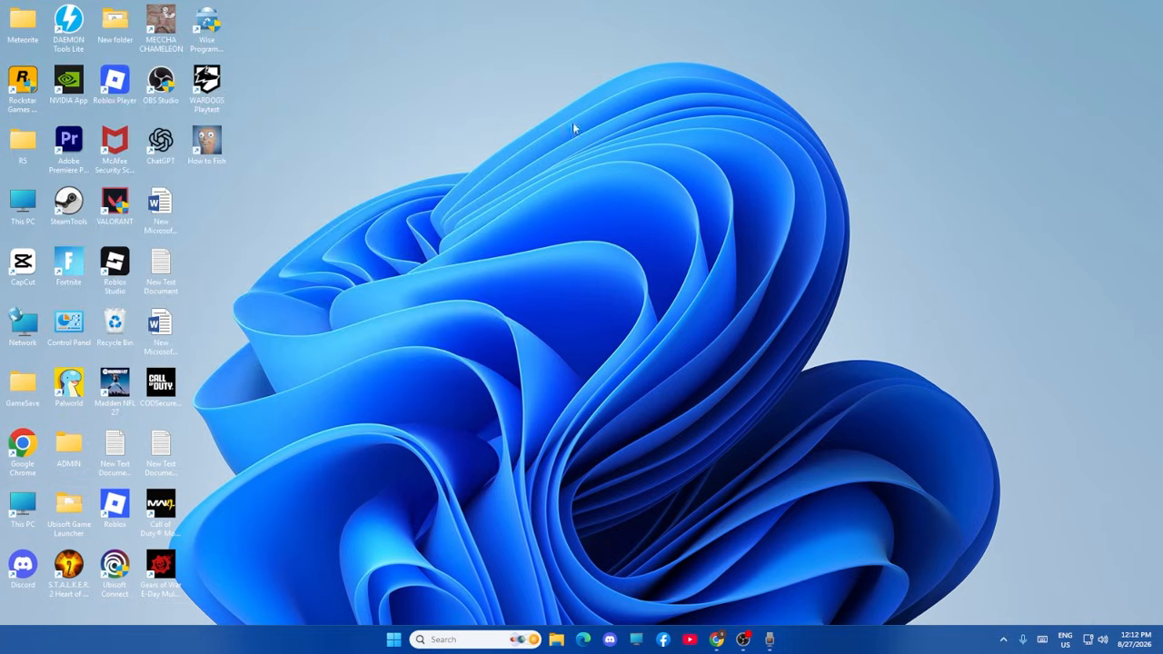